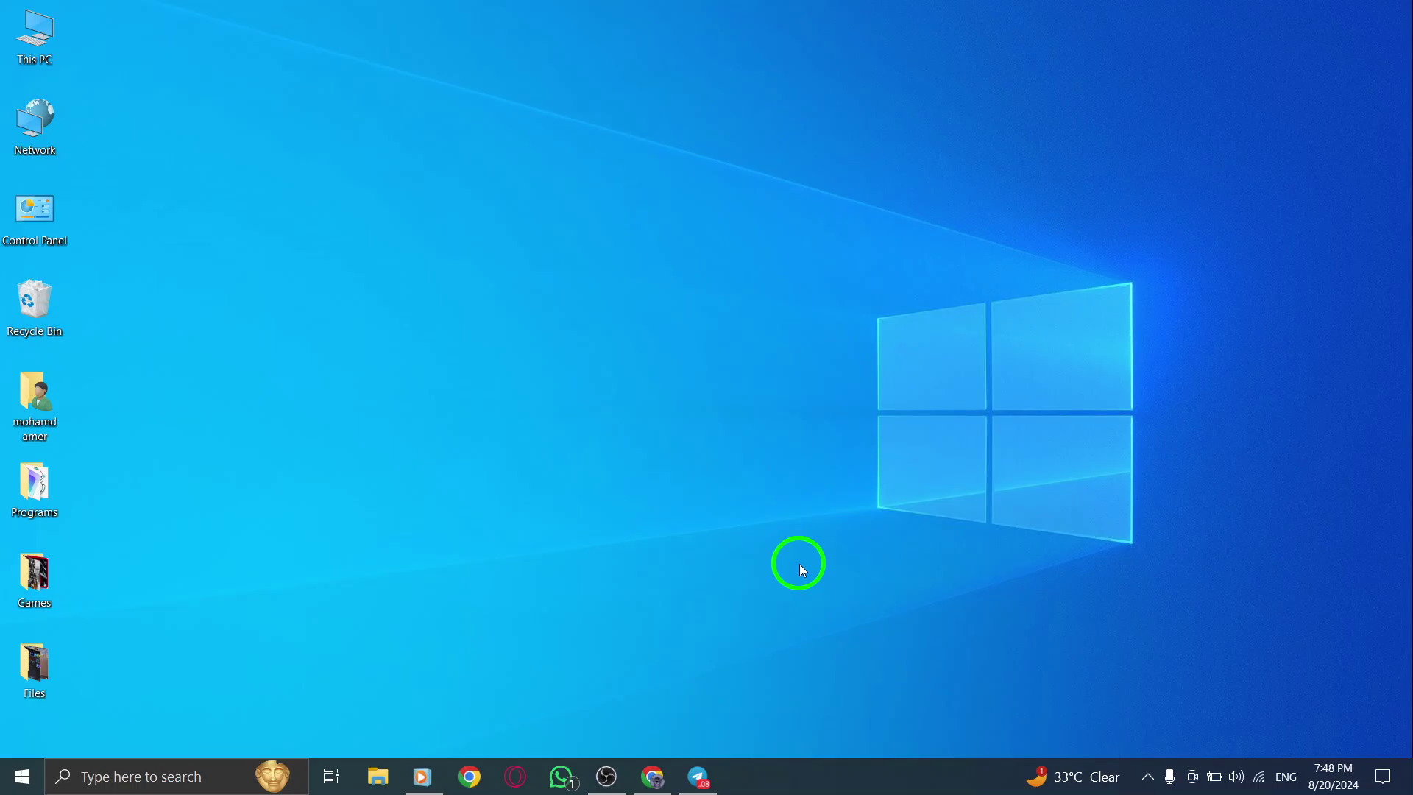
Bring up Telegram Desktop and open the conversation with Ameroo.
click(703, 777)
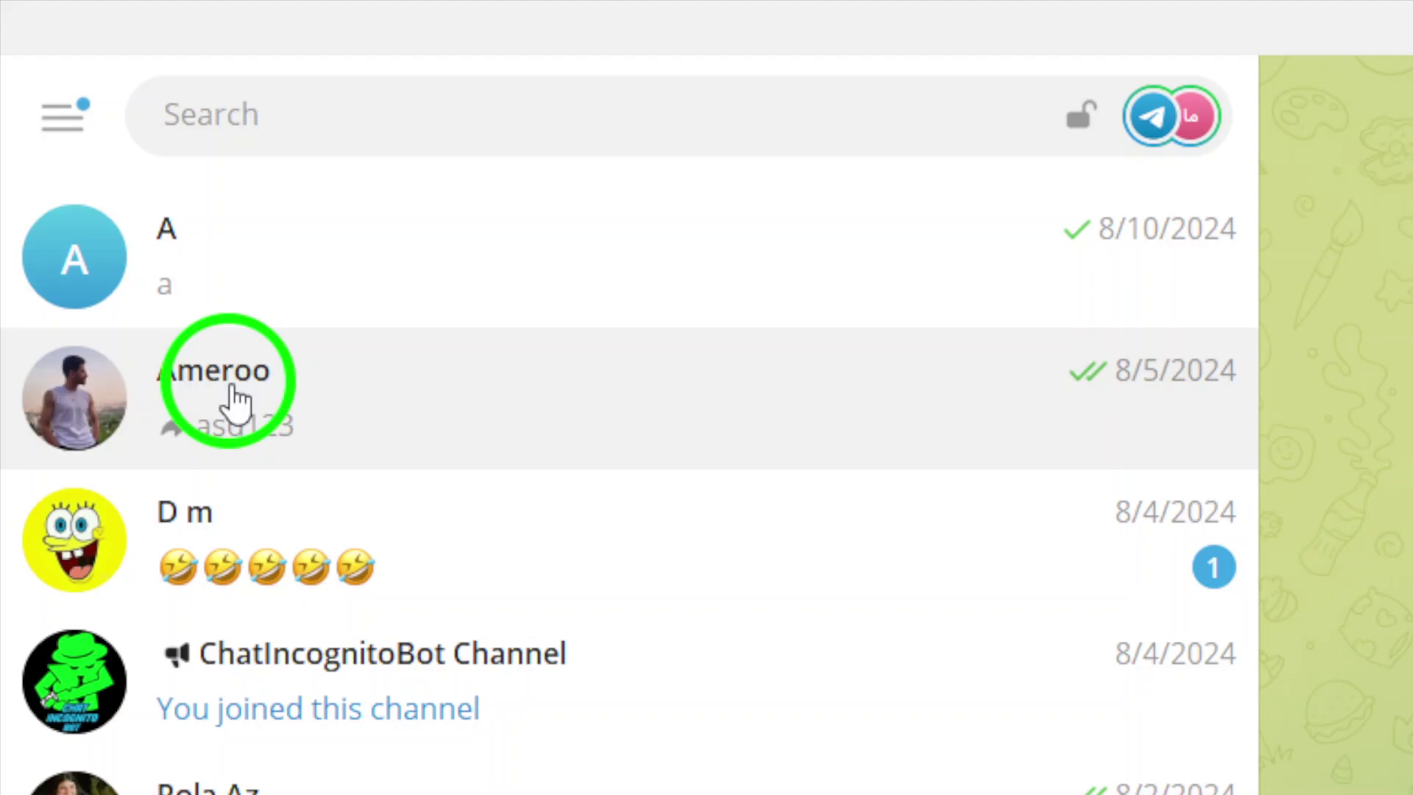
click(238, 399)
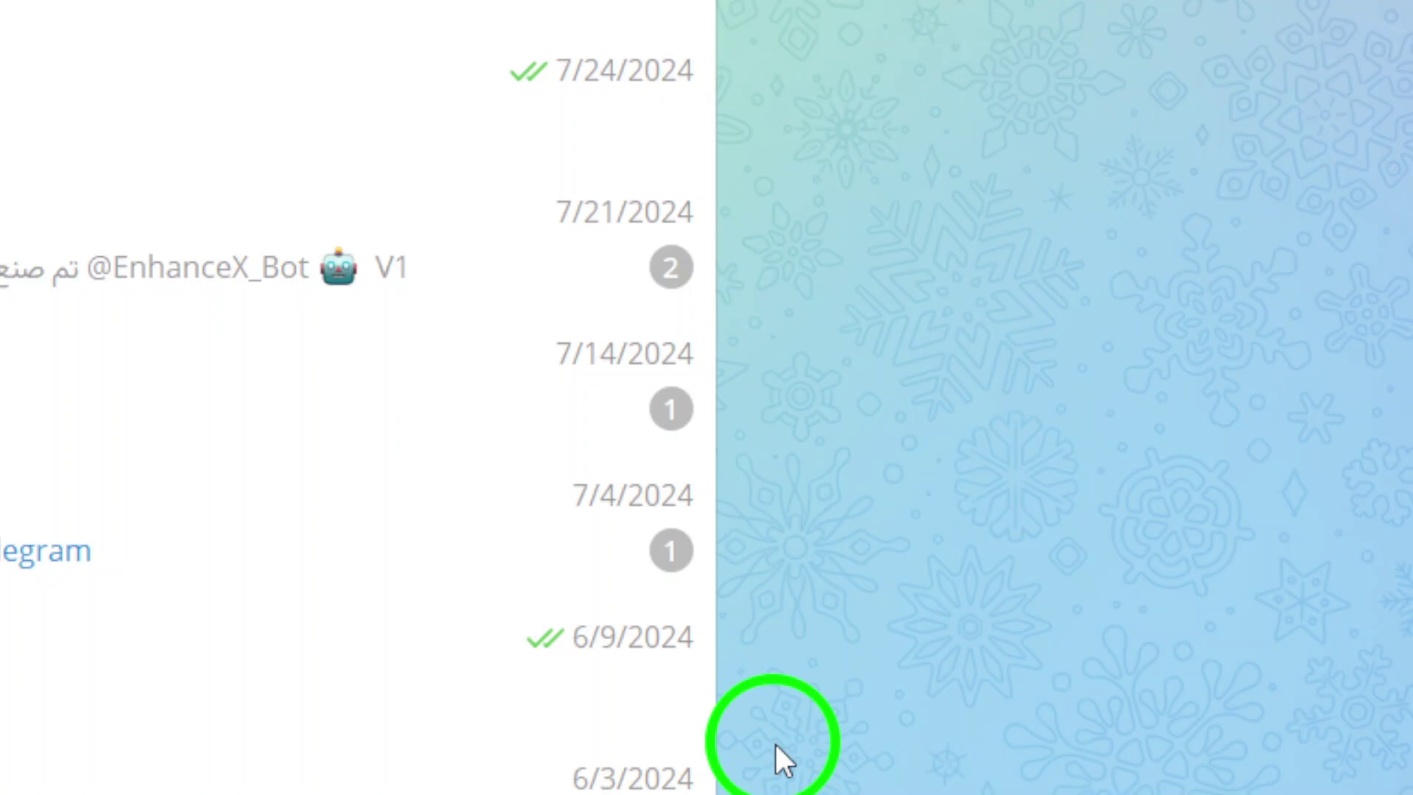
mouse_move(701, 654)
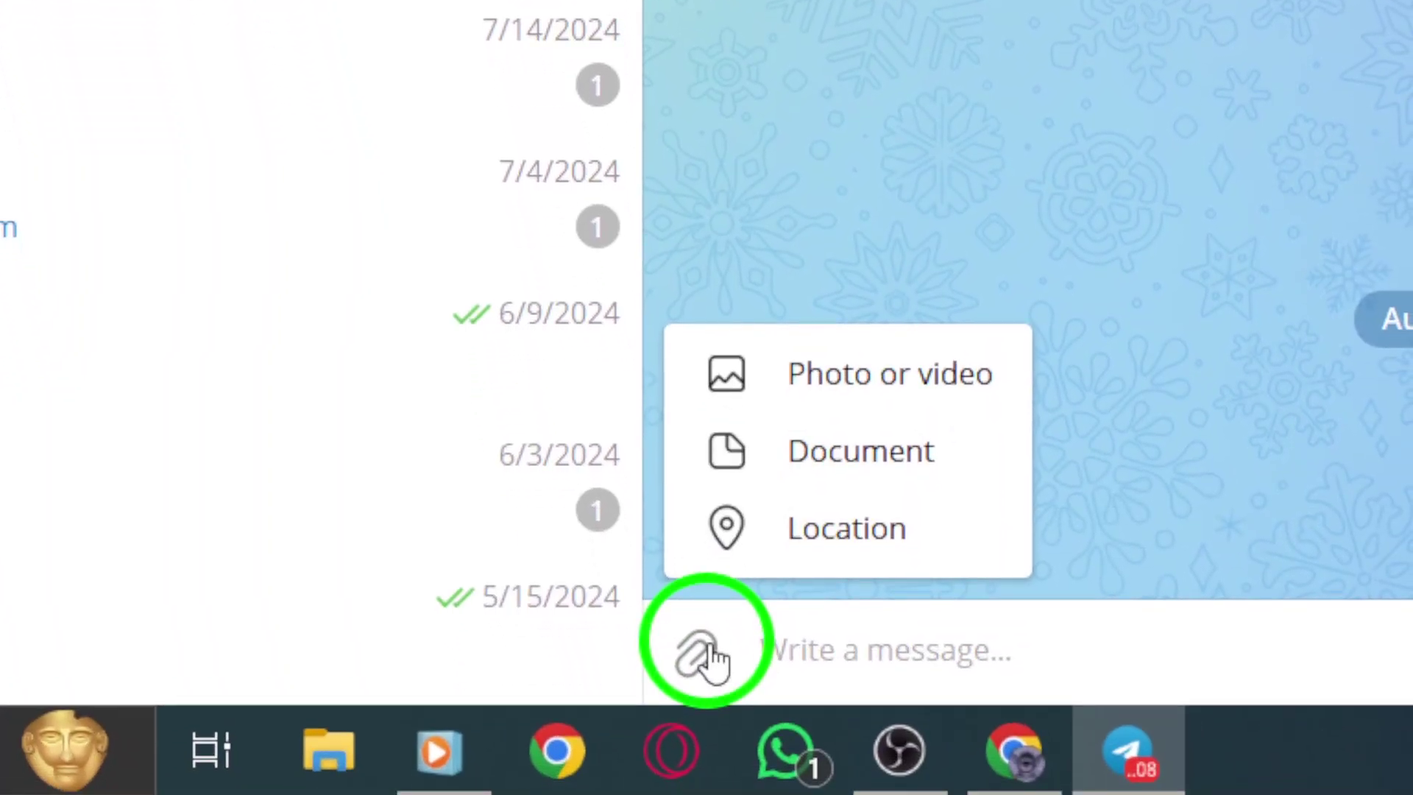
Attach a photo by selecting the owl image in the Pictures folder.
click(702, 652)
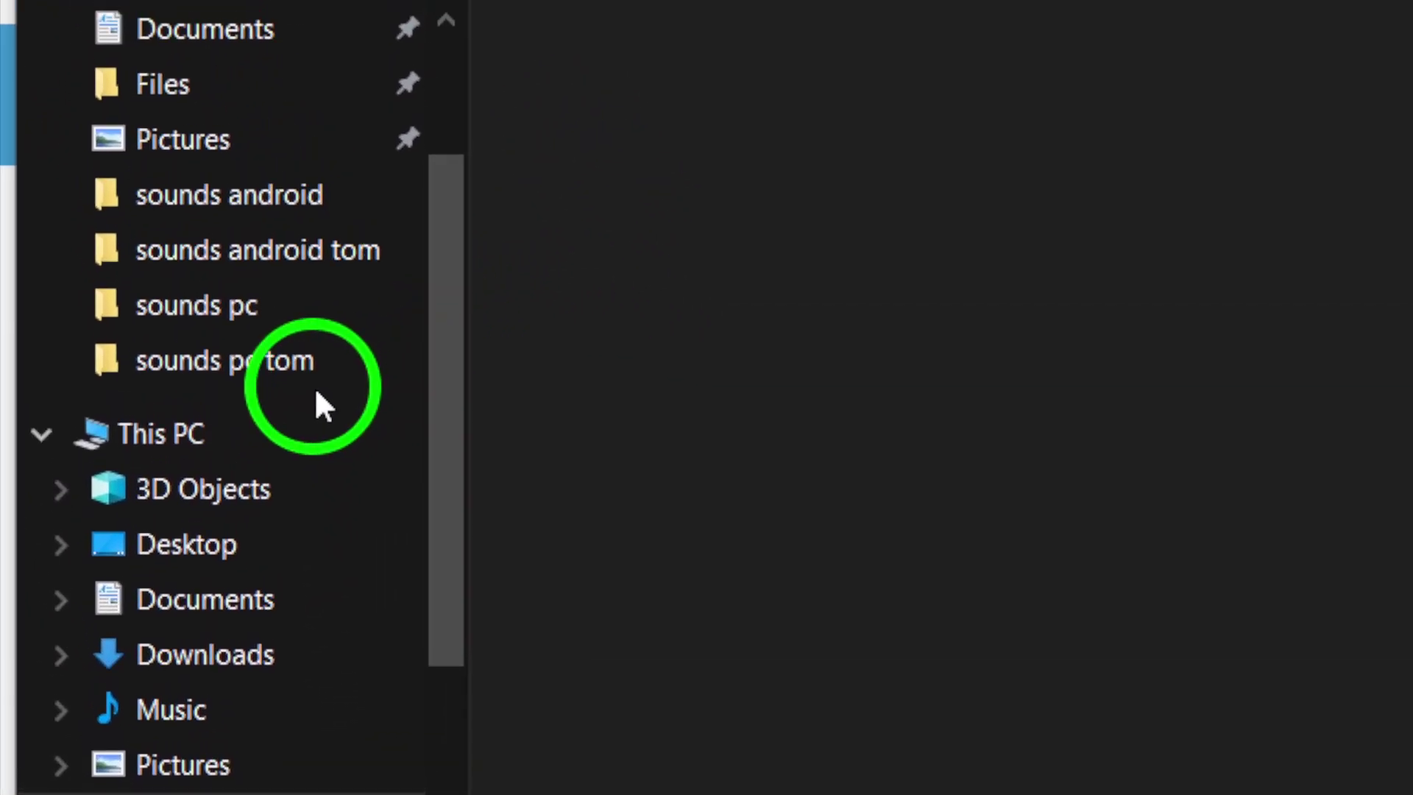
scroll(237, 445, down, 1)
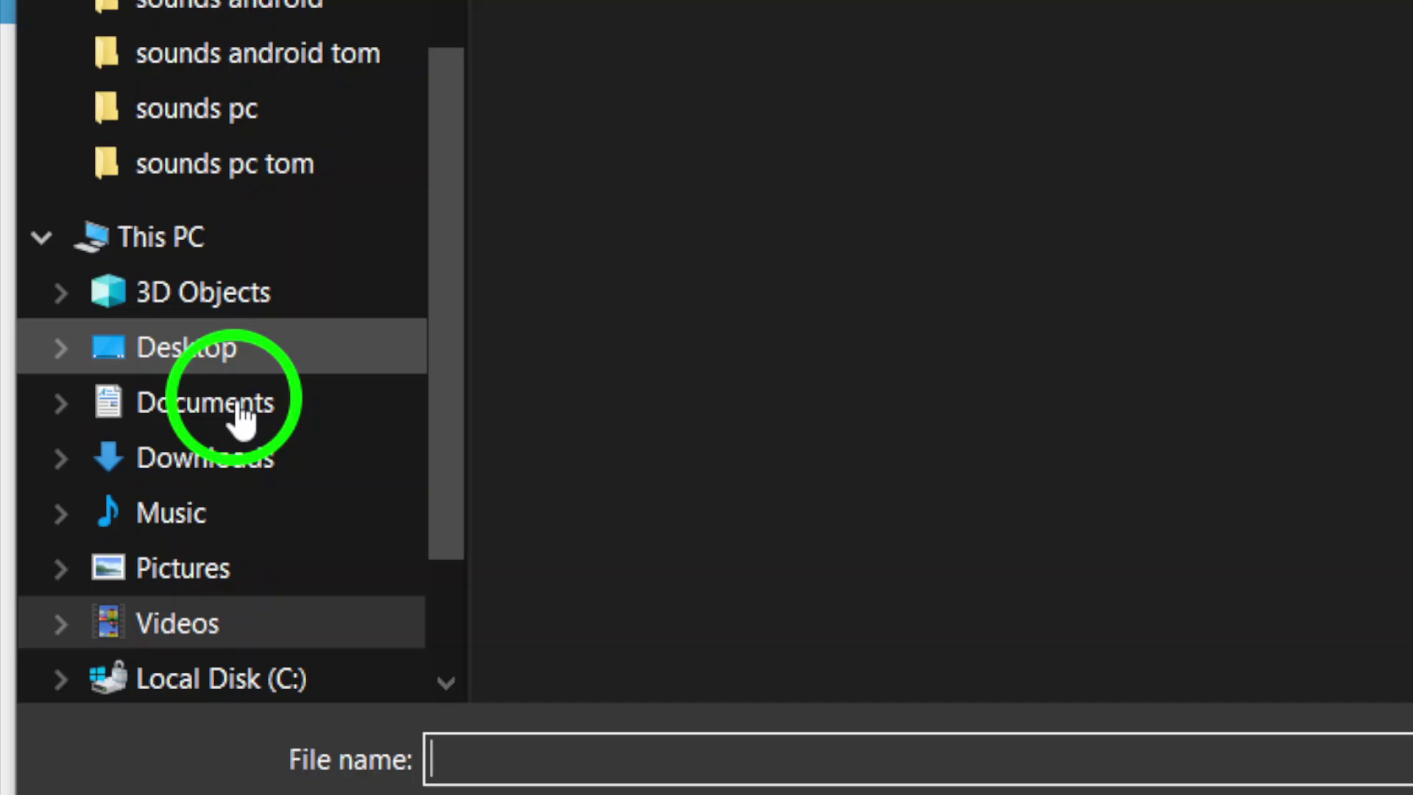
scroll(238, 419, down, 1)
scroll(241, 417, up, 3)
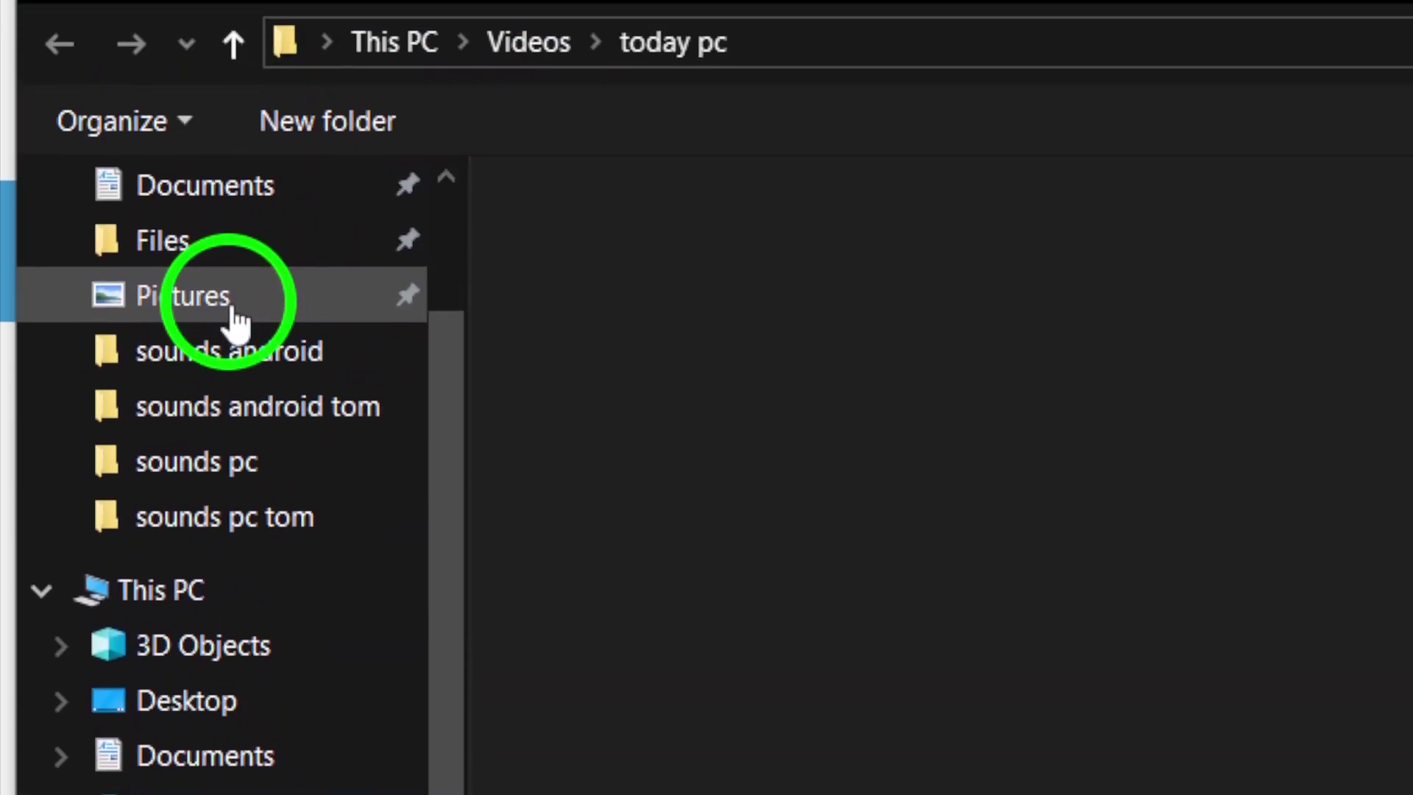
click(230, 307)
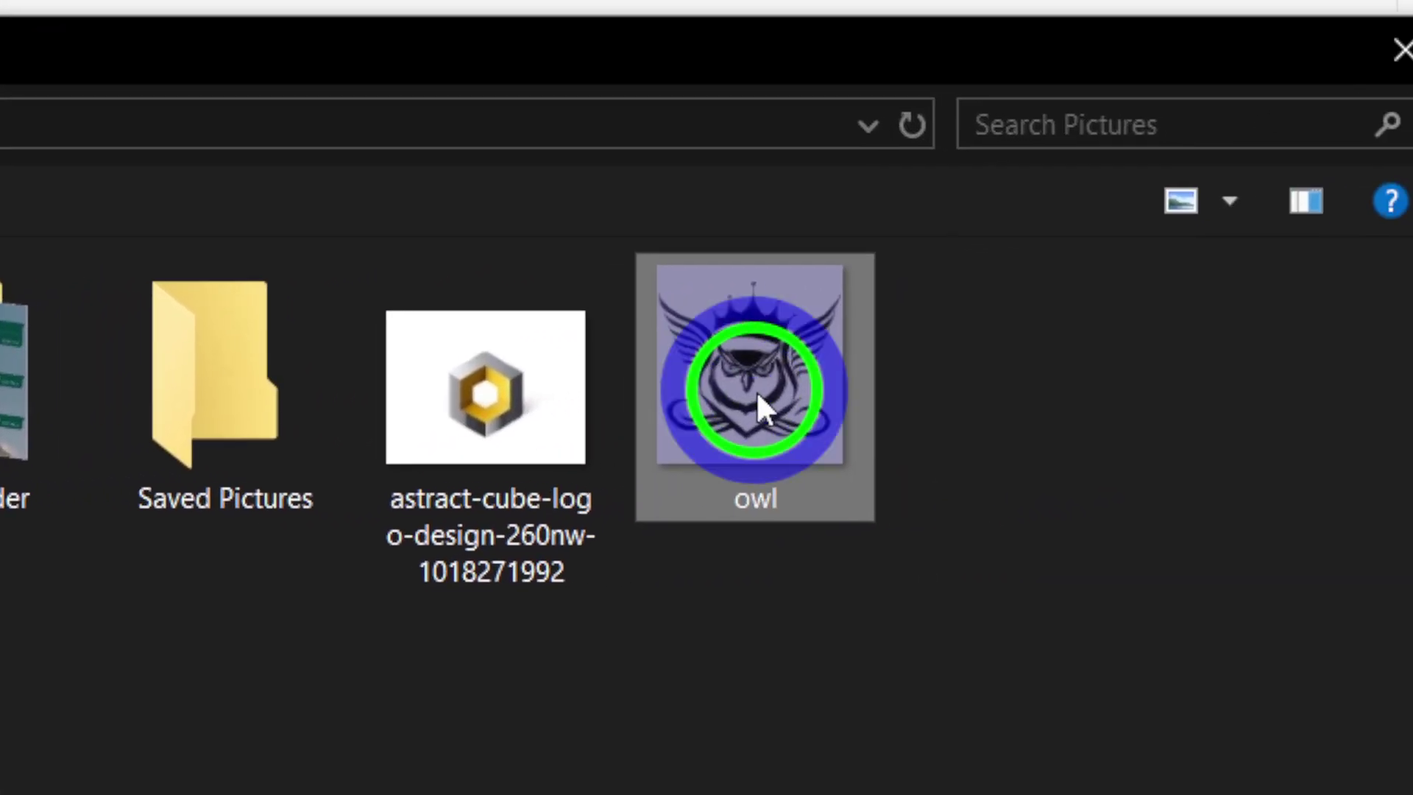
click(713, 395)
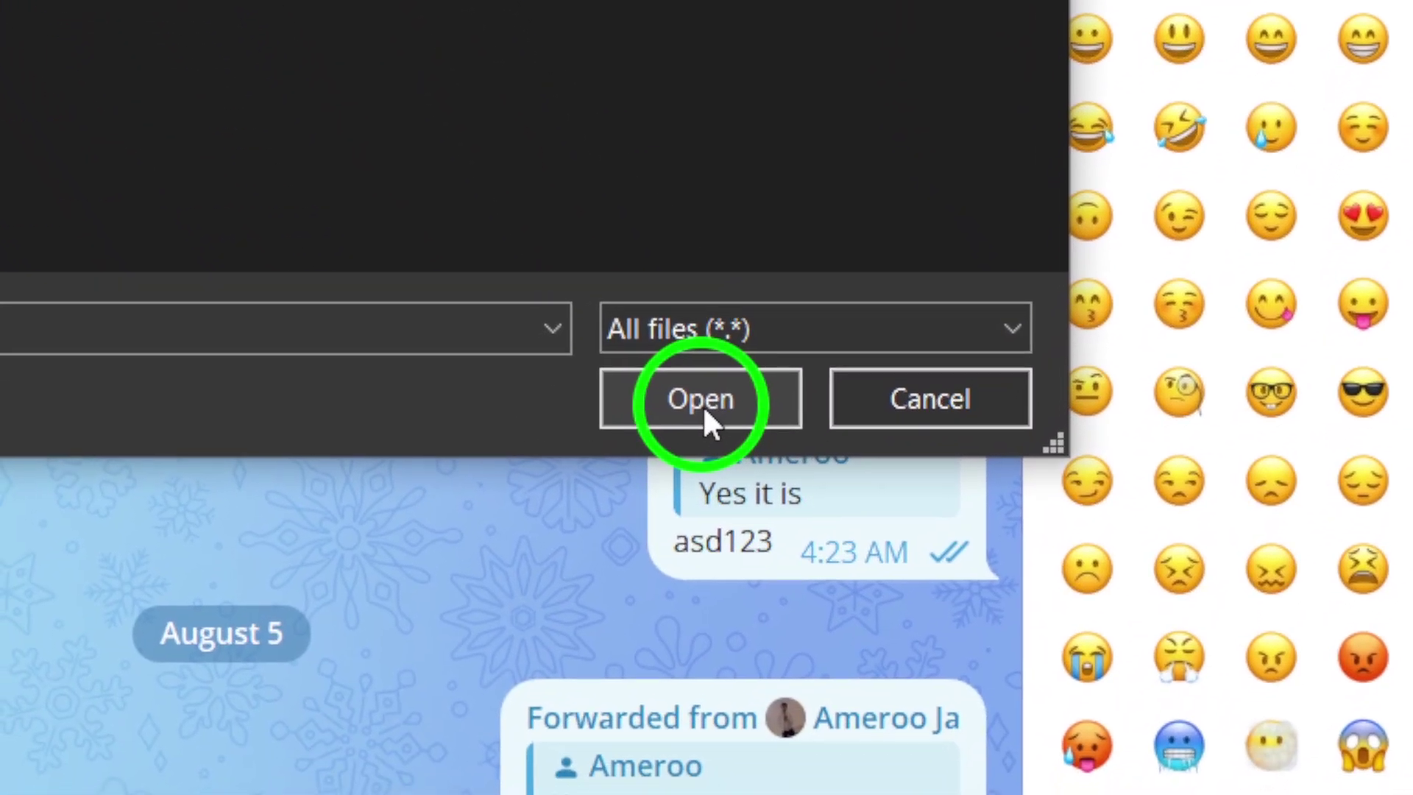
Send the owl image to Ameroo as a photo, then stop its upload.
click(693, 452)
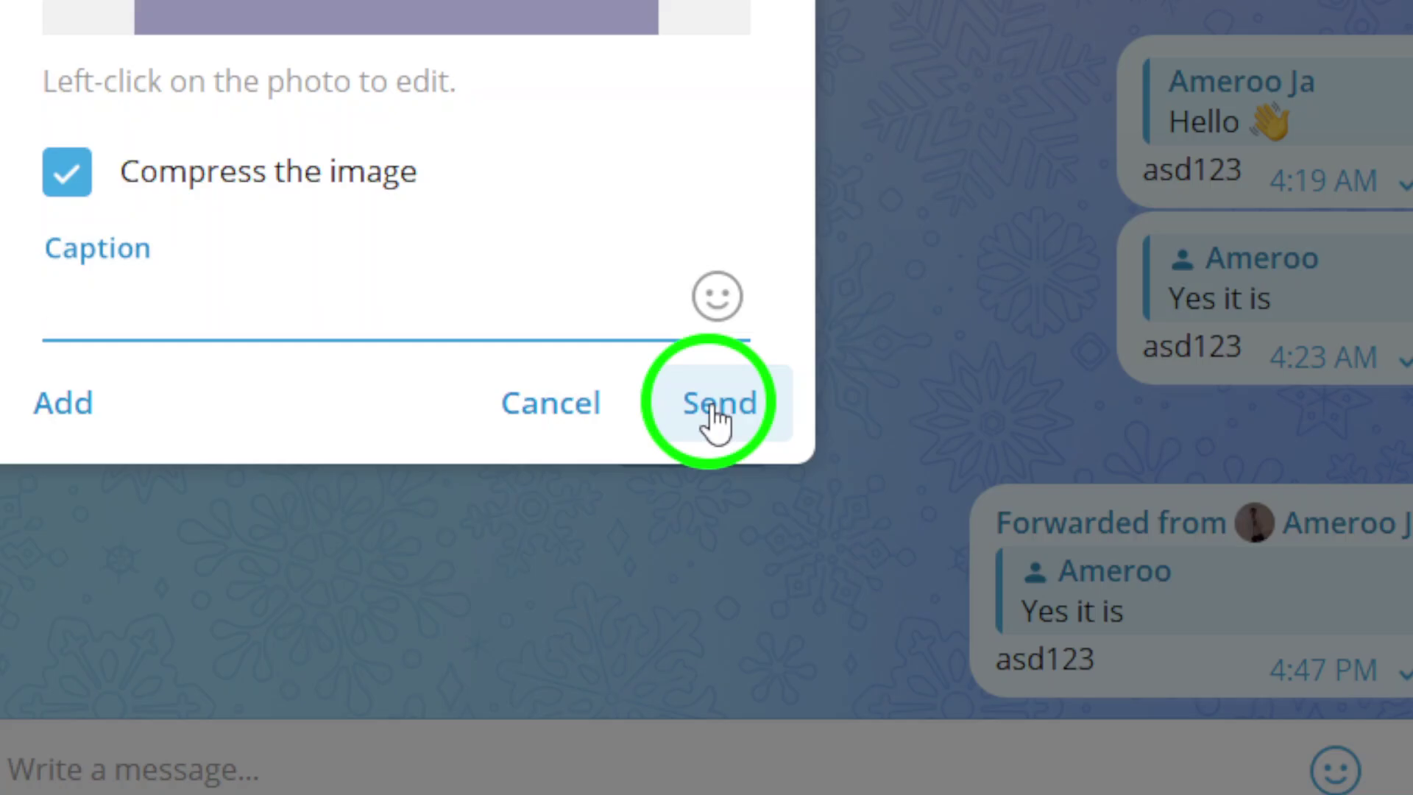
click(718, 405)
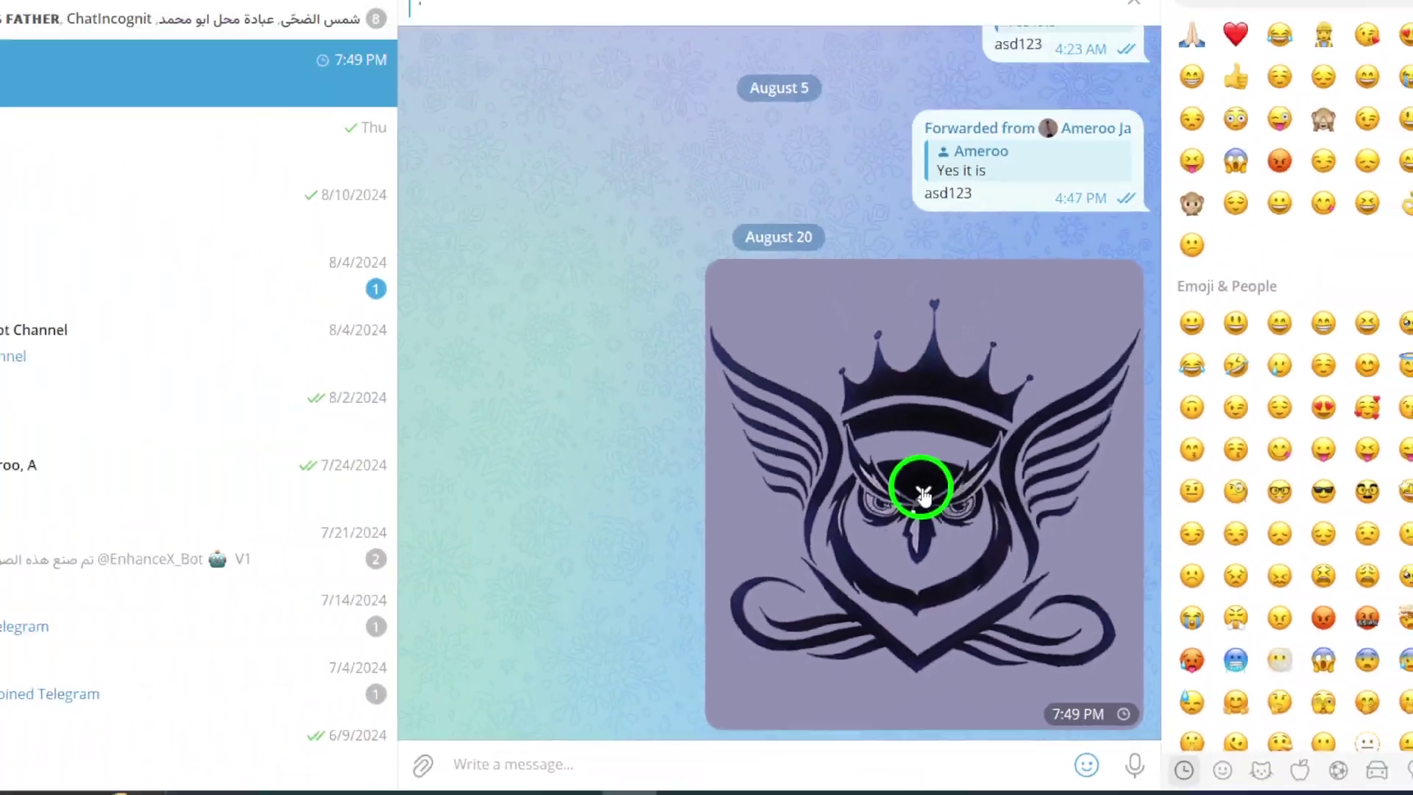
click(946, 508)
Confirm cancelling the owl upload, close the Ameroo chat and minimize Telegram.
click(822, 413)
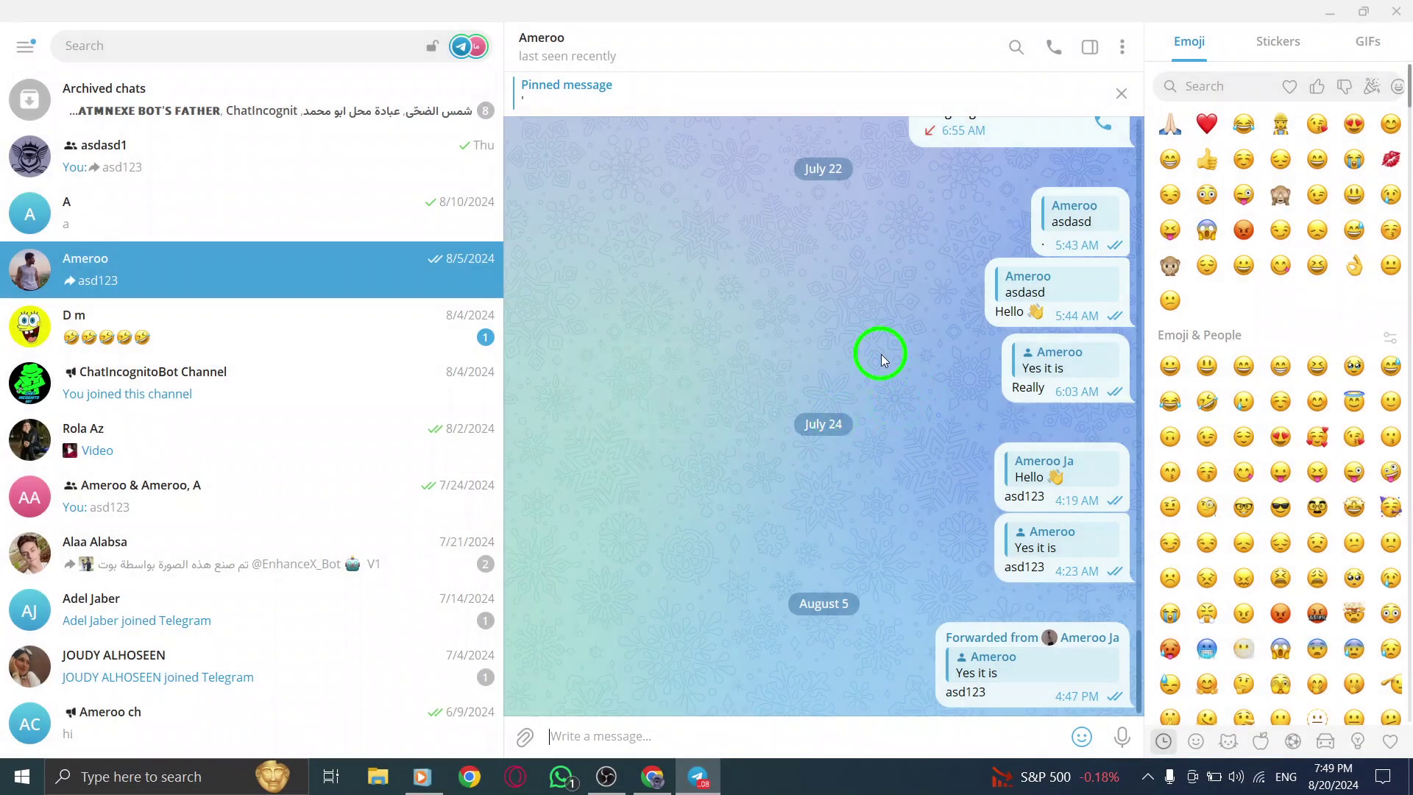
key(Escape)
scroll(381, 298, down, 1)
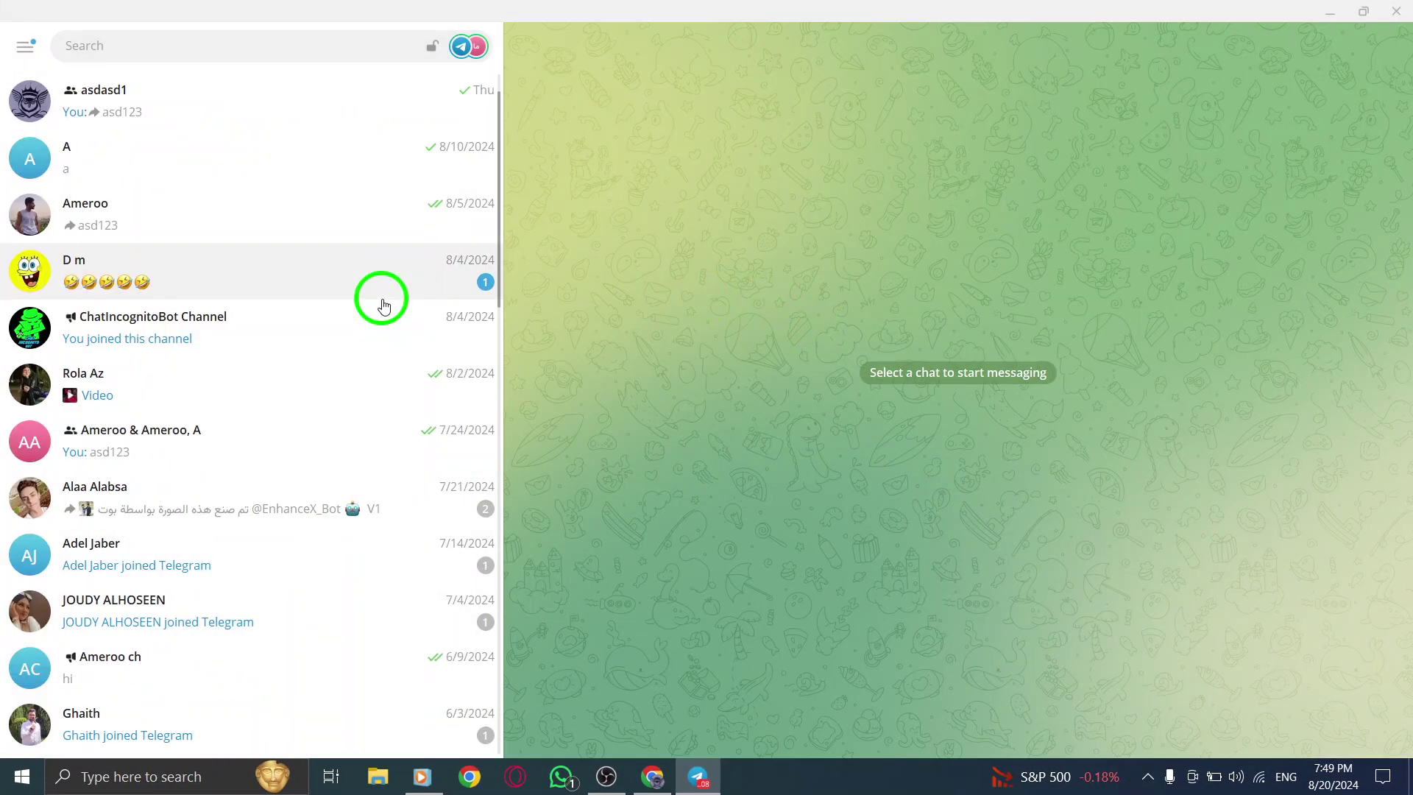
click(1330, 12)
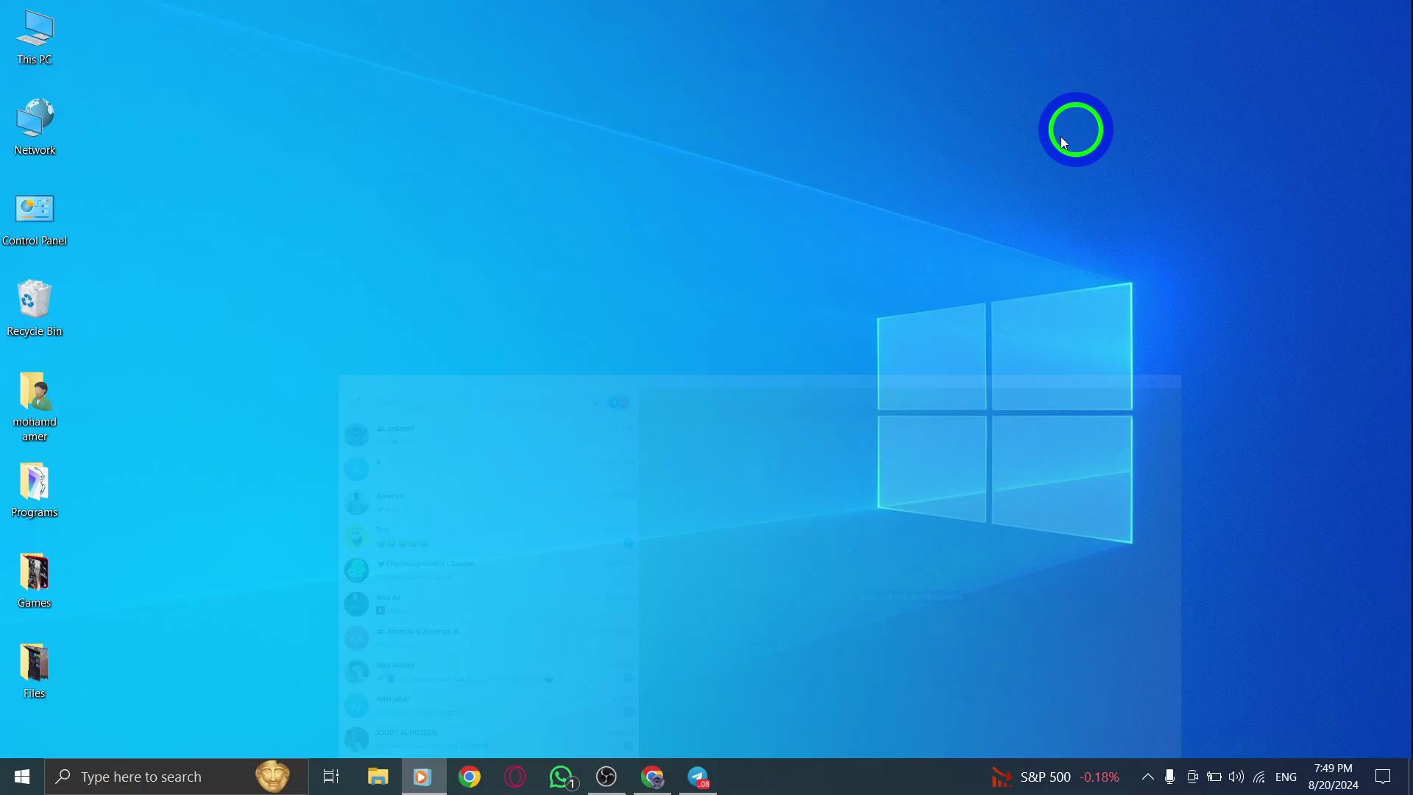